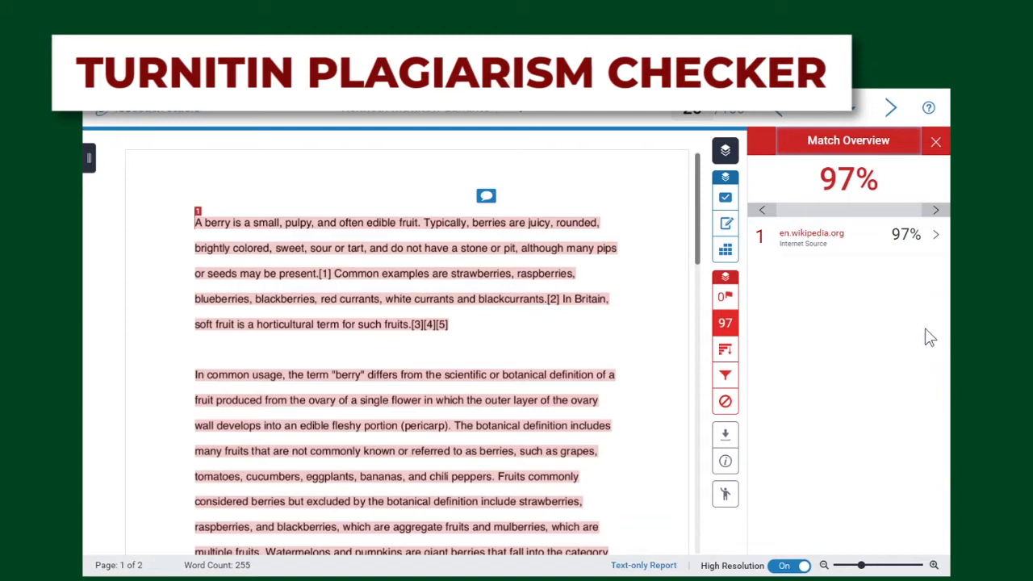
Step: Examine the match breakdown for the en.wikipedia.org source and go back to the similarity match overview
{"action": "left_click", "coordinate": [931, 242]}
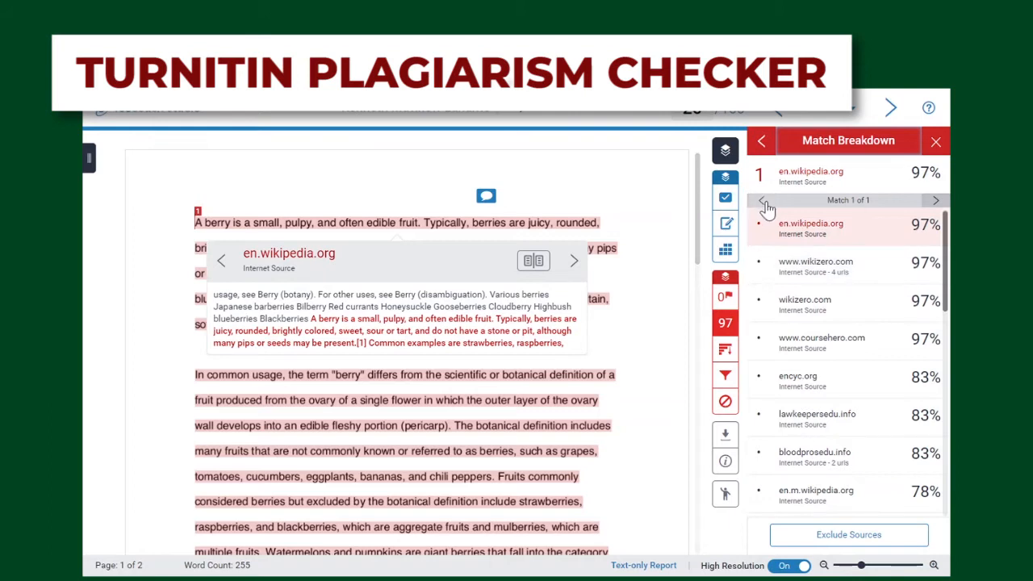
{"action": "left_click", "coordinate": [724, 297]}
{"action": "left_click", "coordinate": [726, 324]}
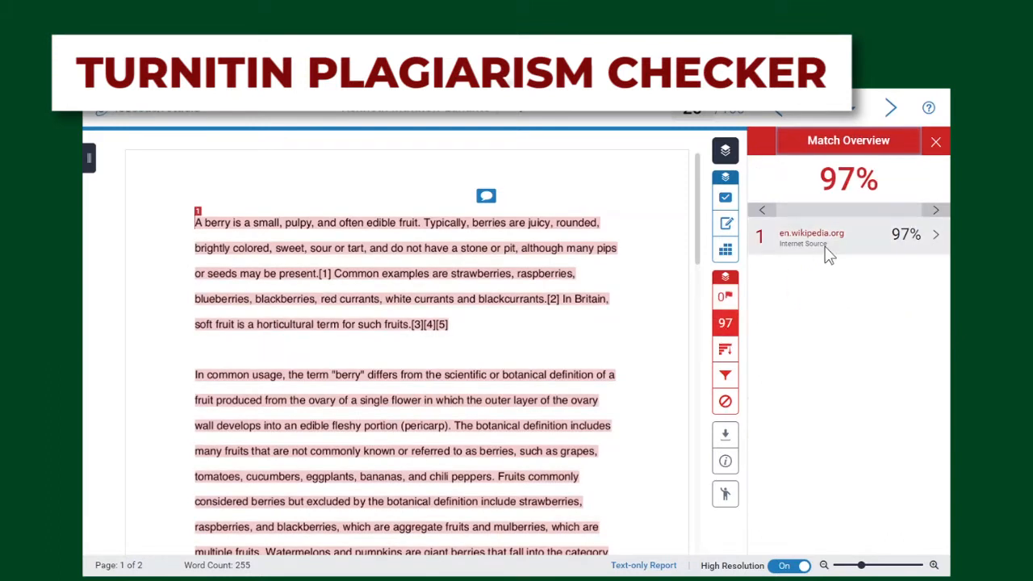
{"action": "left_click", "coordinate": [726, 351]}
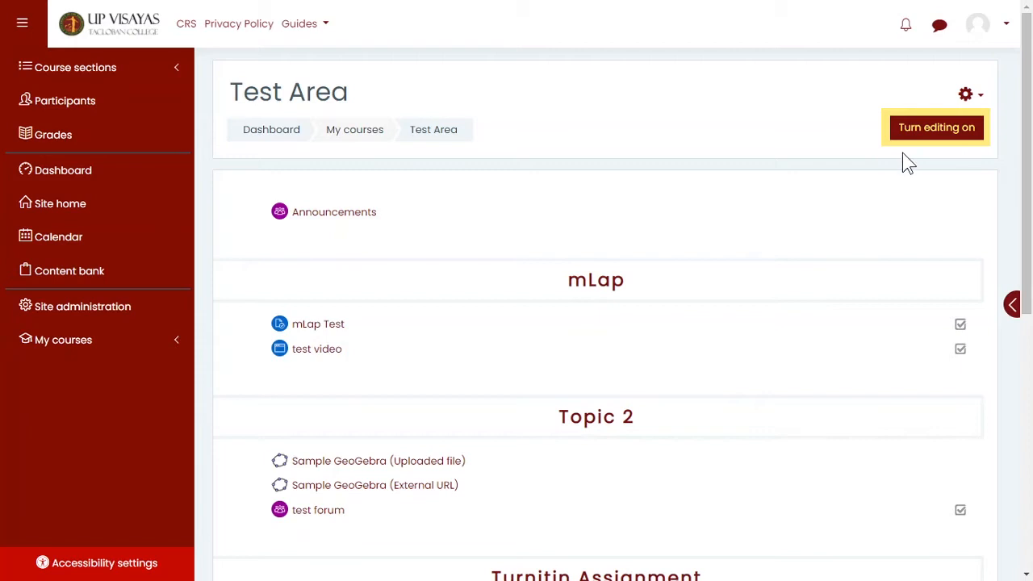
Step: Turn on course editing and add a Turnitin Assignment 2 activity to Topic 2
{"action": "left_click", "coordinate": [918, 137]}
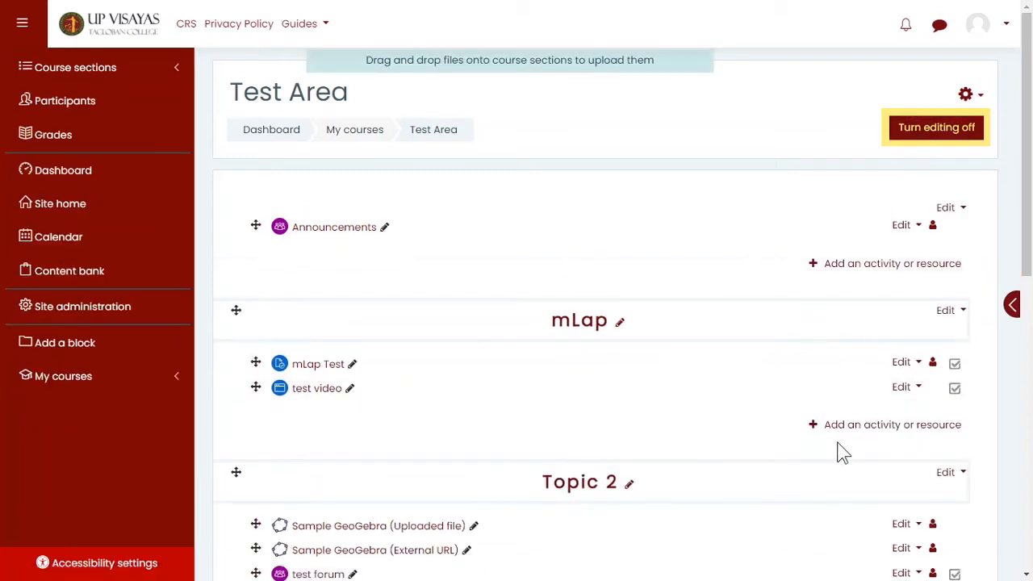
{"action": "scroll", "coordinate": [839, 438], "scroll_direction": "down", "scroll_amount": 1}
{"action": "left_click", "coordinate": [869, 547]}
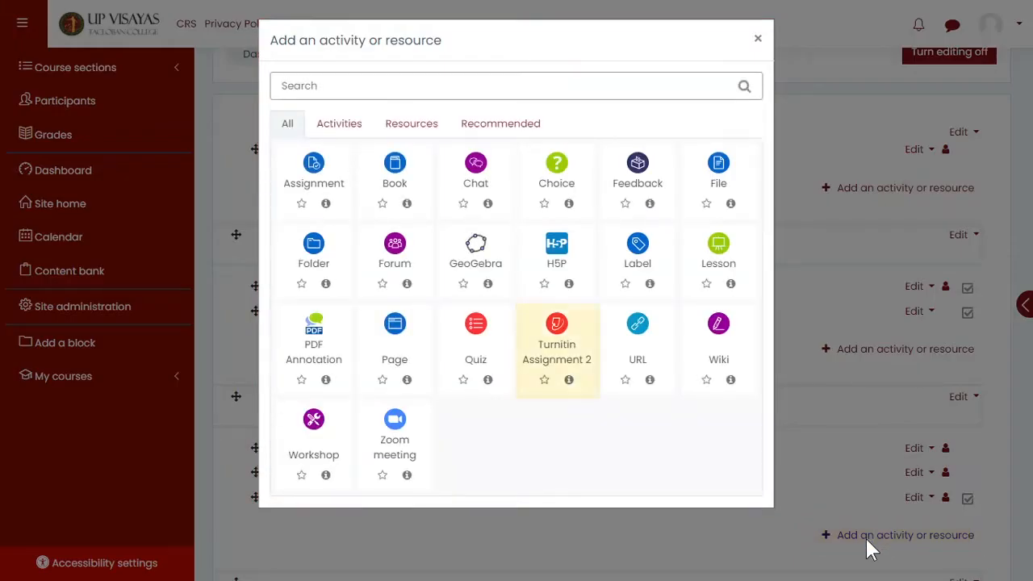
{"action": "left_click", "coordinate": [588, 371]}
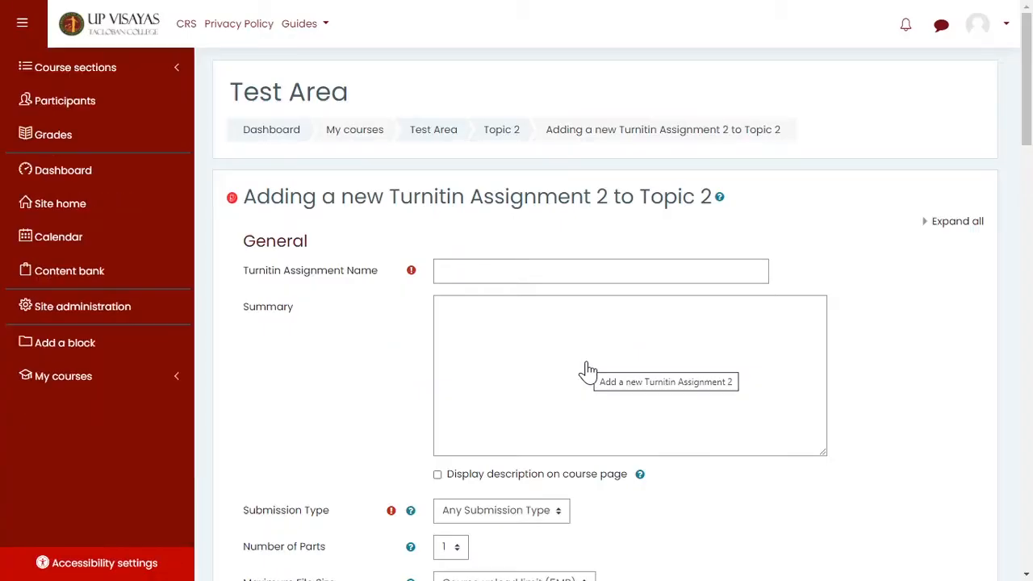
Step: Name the activity "Turnitin Assignment 1", enter the .doc/.docx submission instructions and zero-grade warnings as its summary, and display the description on the course page
{"action": "left_click", "coordinate": [473, 269]}
{"action": "type", "text": "Turnitin Assignment 1"}
{"action": "left_click", "coordinate": [546, 369]}
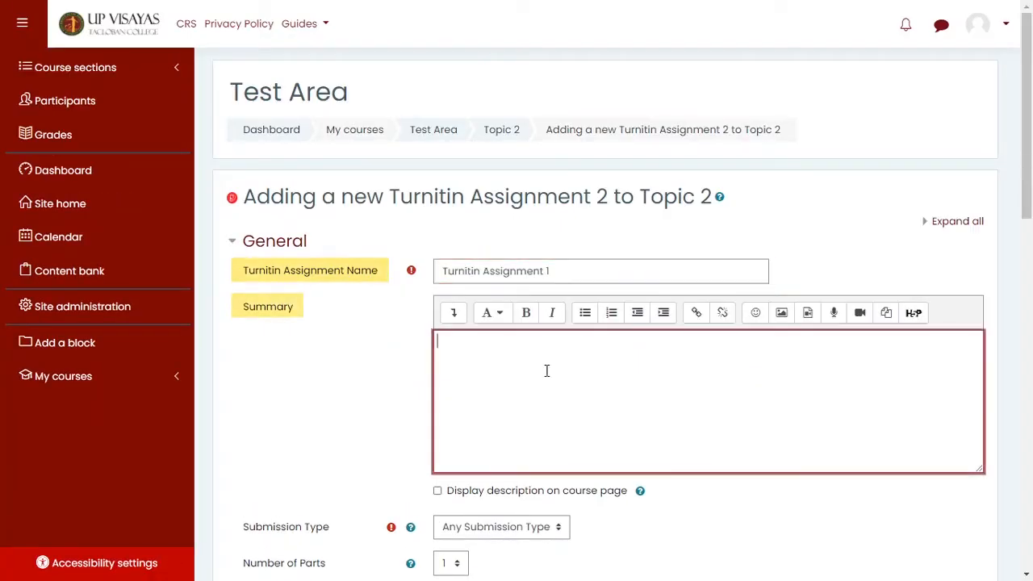
{"action": "type", "text": "Submit your assignment as a .doc or .docx file. Note: Be very careful that you upload the correct file. You will earn a zero on this assignment if you: *Upload the wrong file, *If you have plagiarized any part of your essay."}
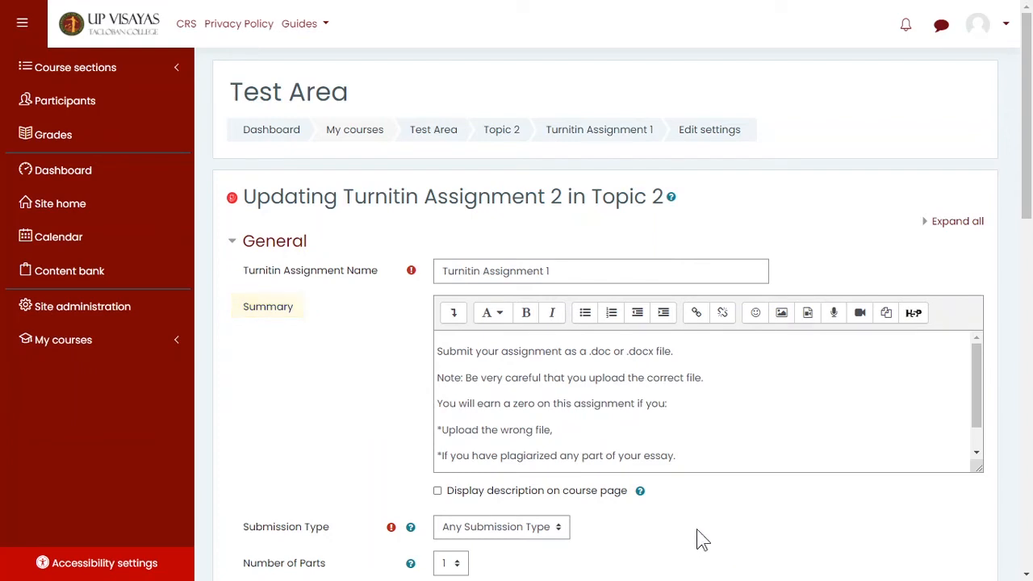
{"action": "left_click", "coordinate": [439, 492]}
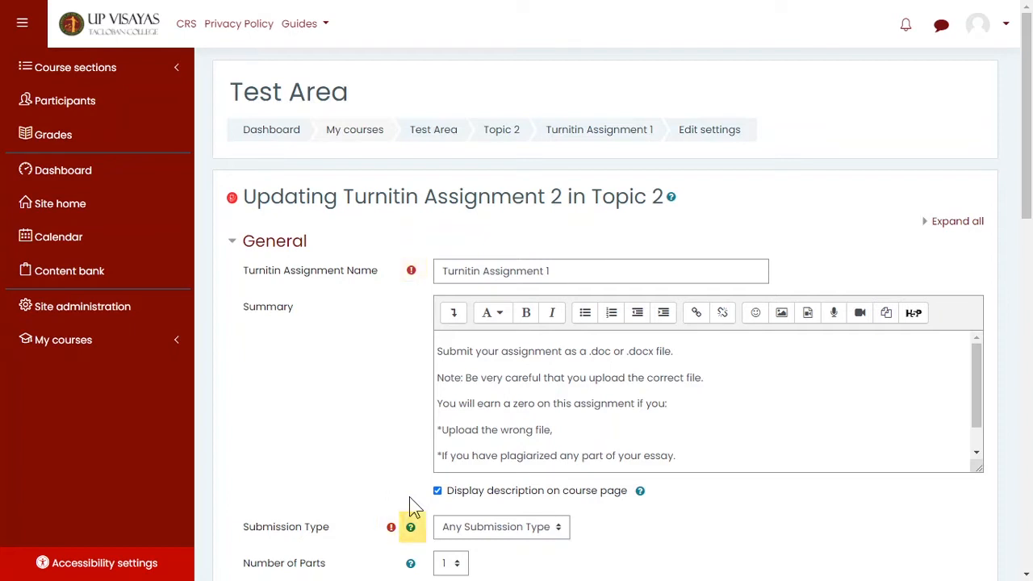
Step: Check the help for the submission type and set it to File Upload
{"action": "left_click", "coordinate": [412, 528]}
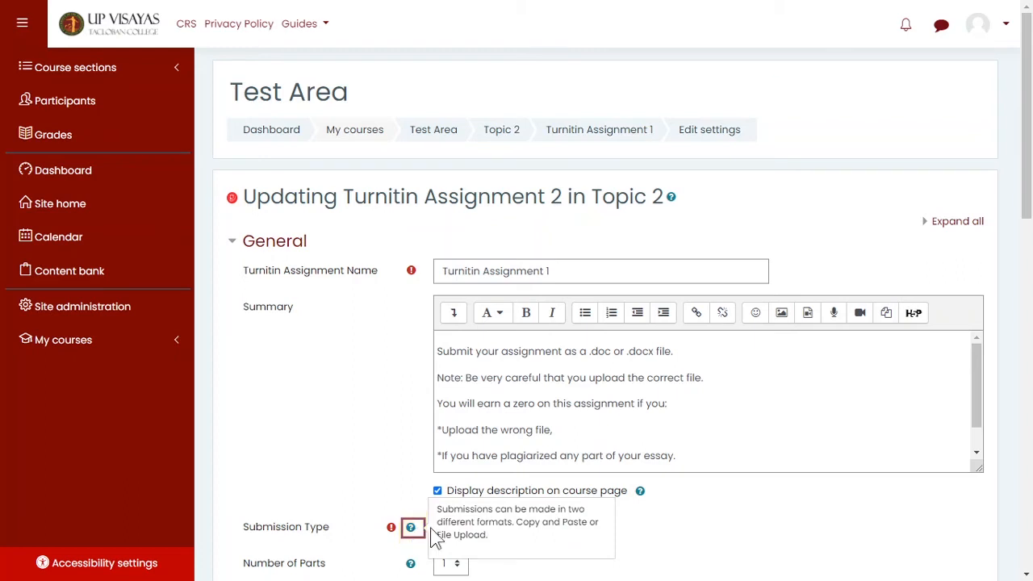
{"action": "left_click", "coordinate": [681, 546]}
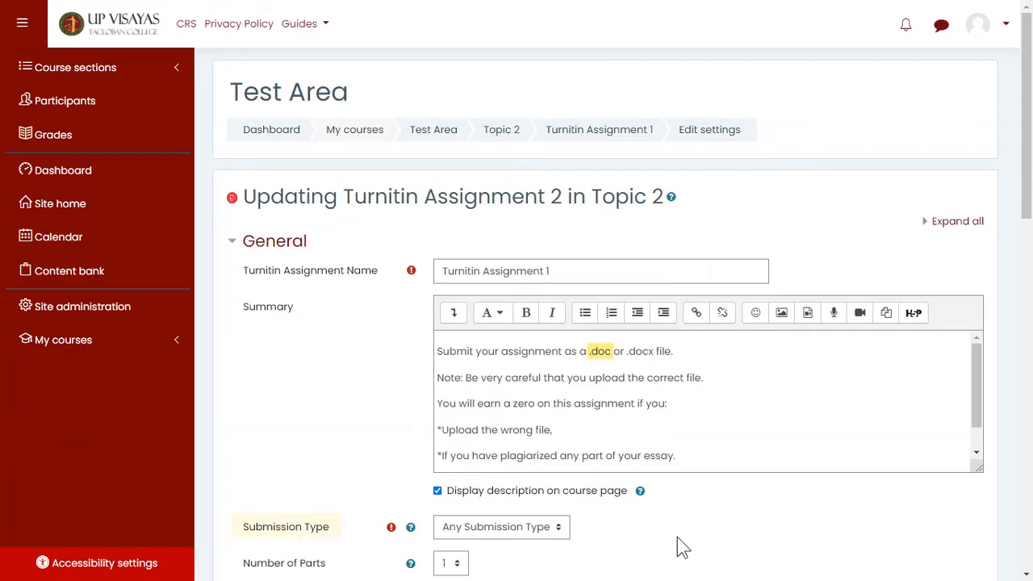
{"action": "left_click", "coordinate": [562, 529]}
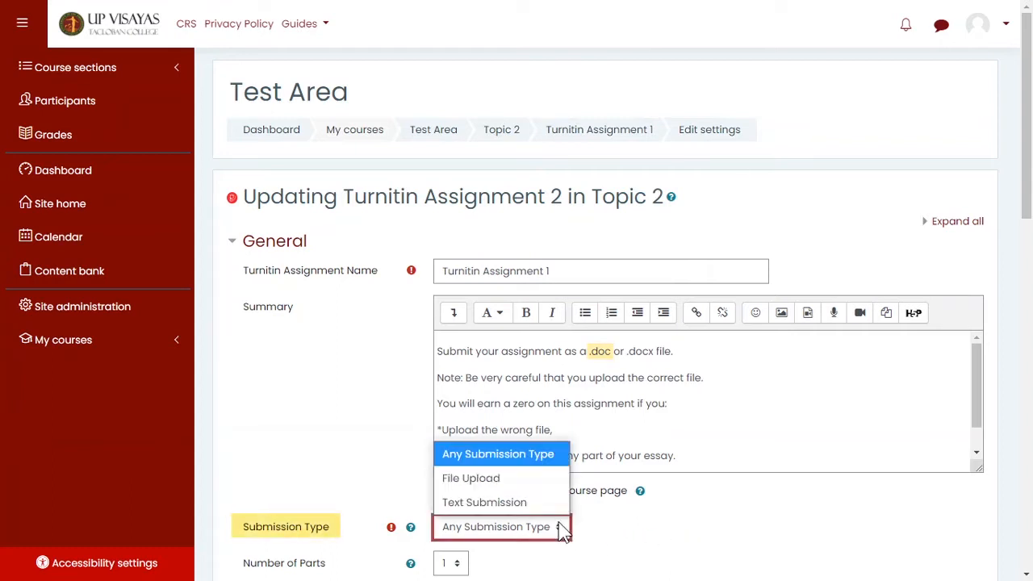
{"action": "left_click", "coordinate": [552, 478]}
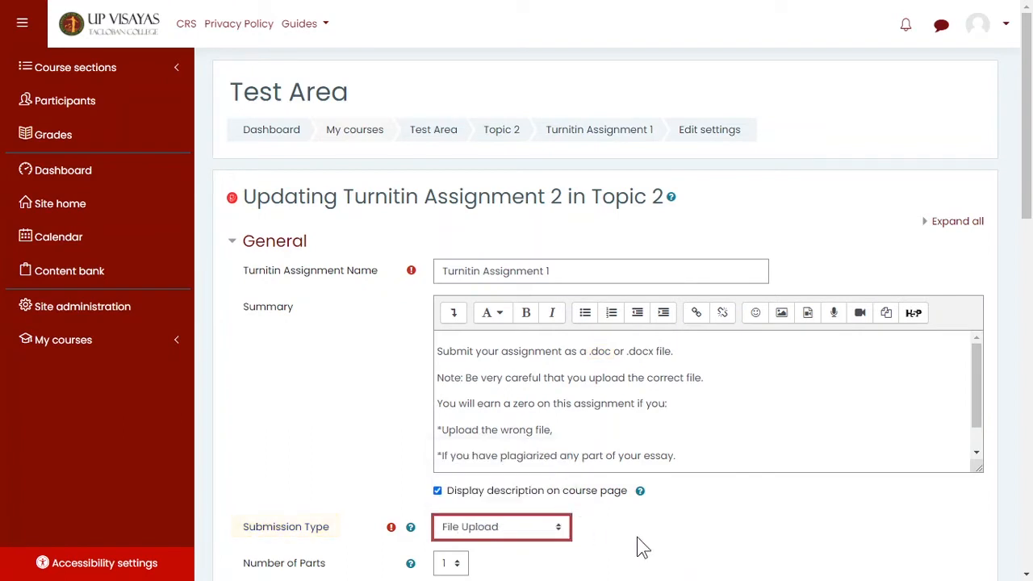
Step: Expand the Grade section and review the grade settings and the Assignment Part 1 dates
{"action": "scroll", "coordinate": [637, 536], "scroll_direction": "down", "scroll_amount": 8}
{"action": "left_click", "coordinate": [258, 180]}
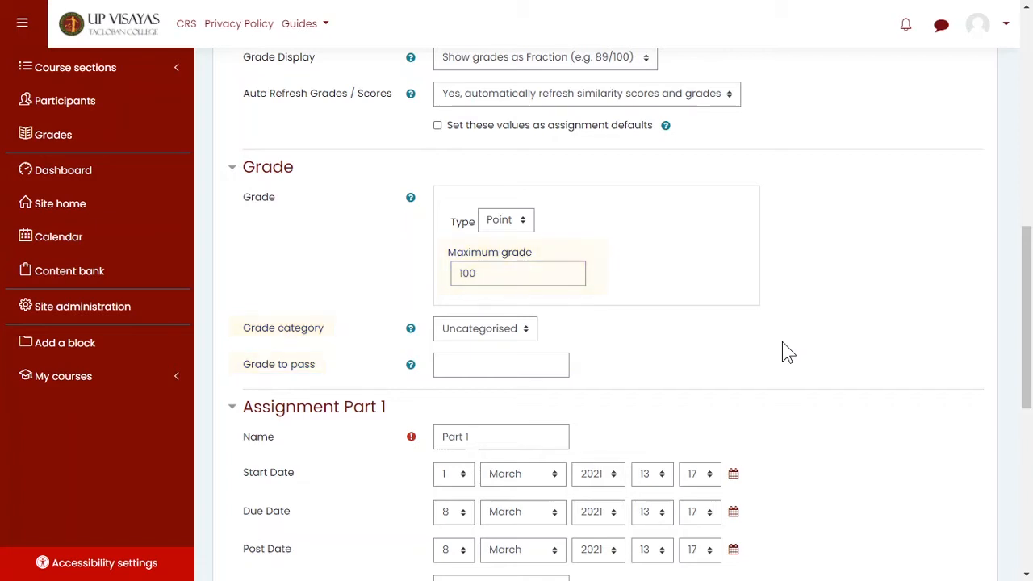
{"action": "scroll", "coordinate": [782, 343], "scroll_direction": "down", "scroll_amount": 2}
{"action": "scroll", "coordinate": [782, 341], "scroll_direction": "down", "scroll_amount": 1}
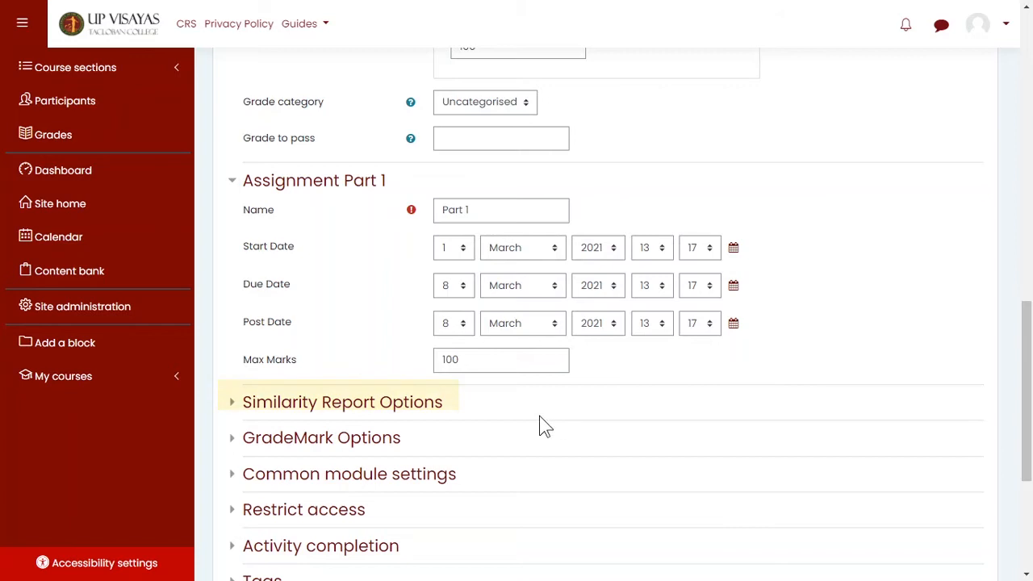
Step: In the Similarity Report Options, set Allow Submissions after the Due Date to Yes
{"action": "left_click", "coordinate": [434, 406]}
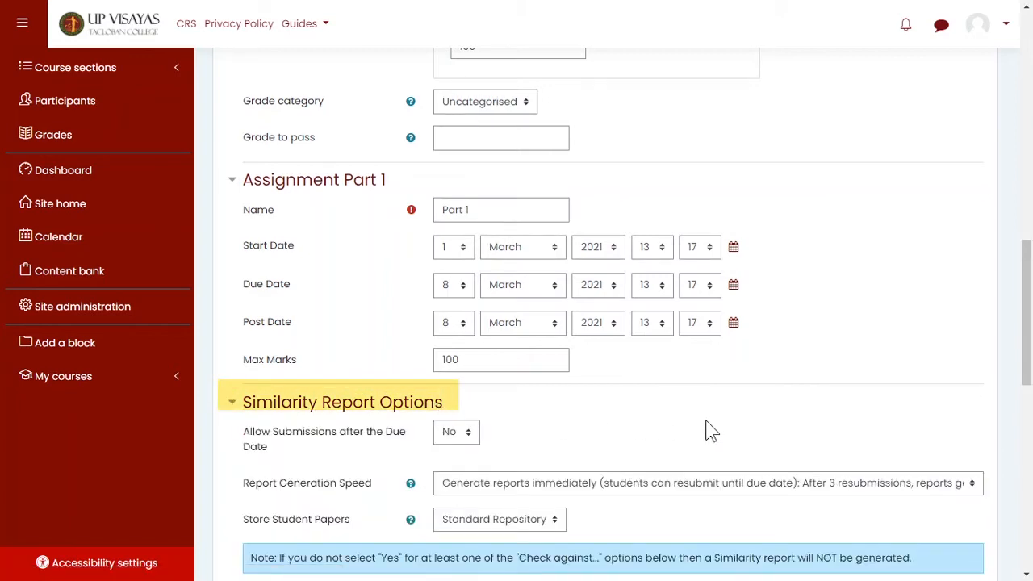
{"action": "scroll", "coordinate": [707, 430], "scroll_direction": "down", "scroll_amount": 4}
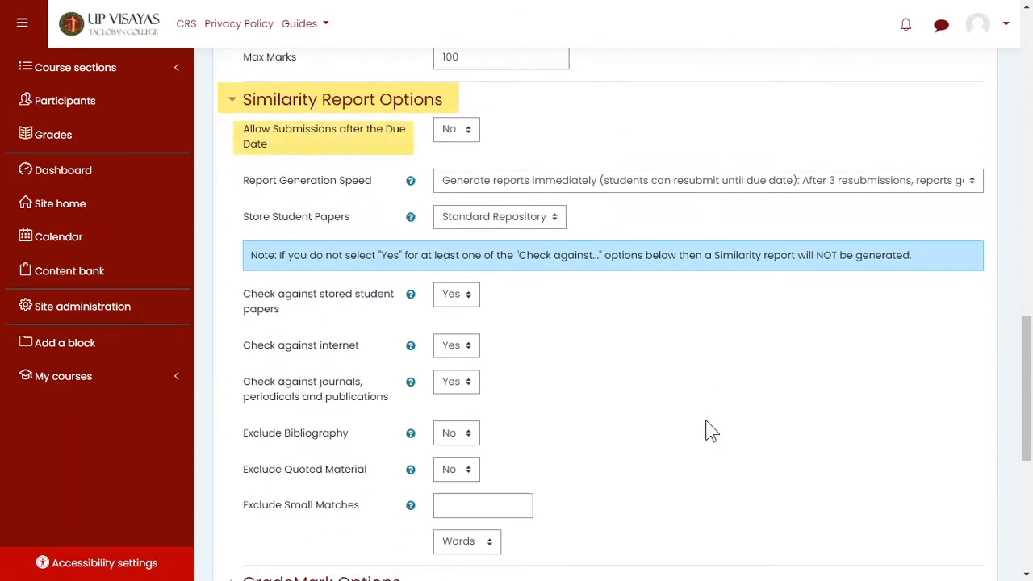
{"action": "left_click", "coordinate": [468, 134]}
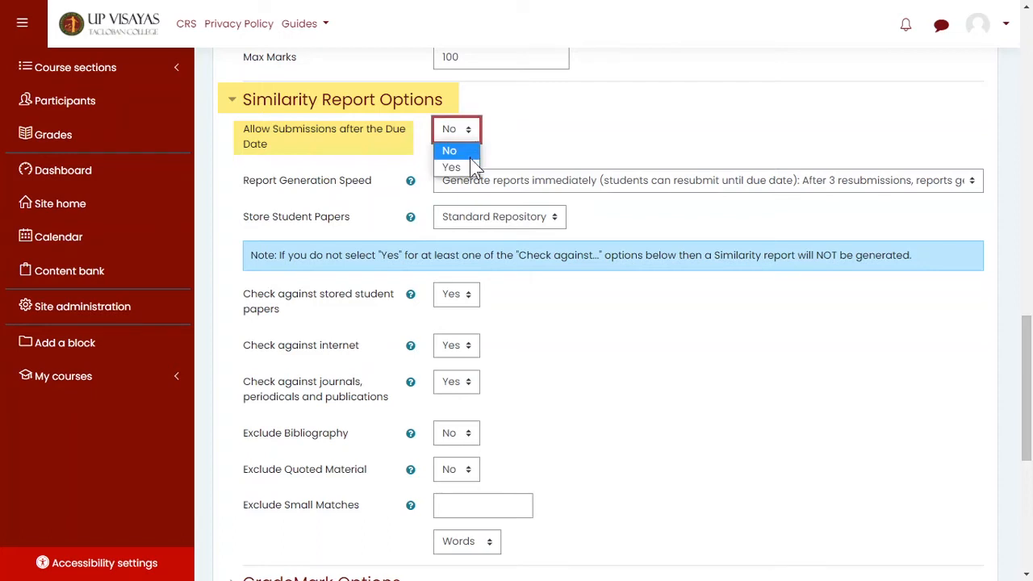
{"action": "left_click", "coordinate": [471, 166]}
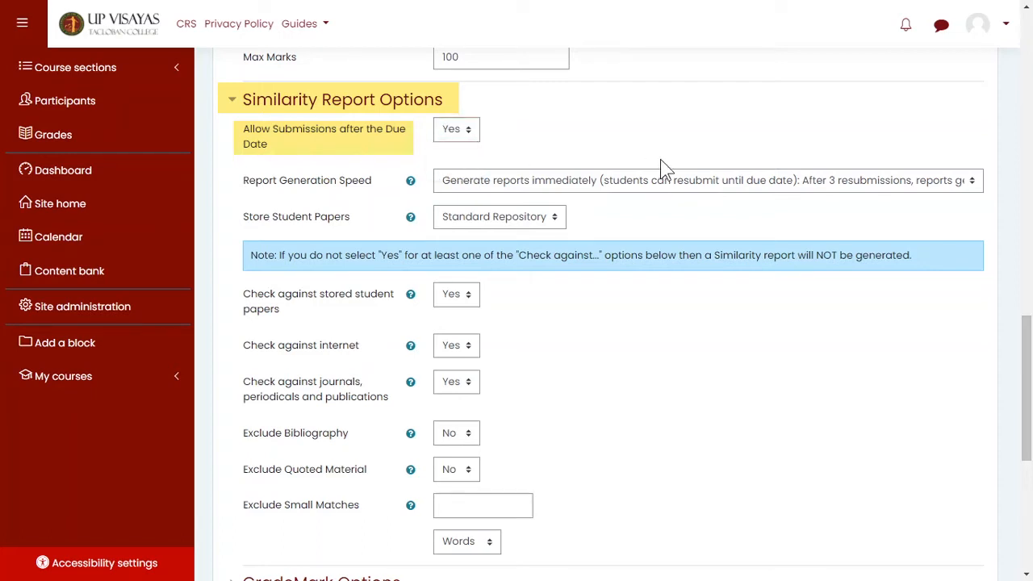
Step: Review the GradeMark rubric options, then save and display the Turnitin assignment
{"action": "scroll", "coordinate": [660, 161], "scroll_direction": "down", "scroll_amount": 2}
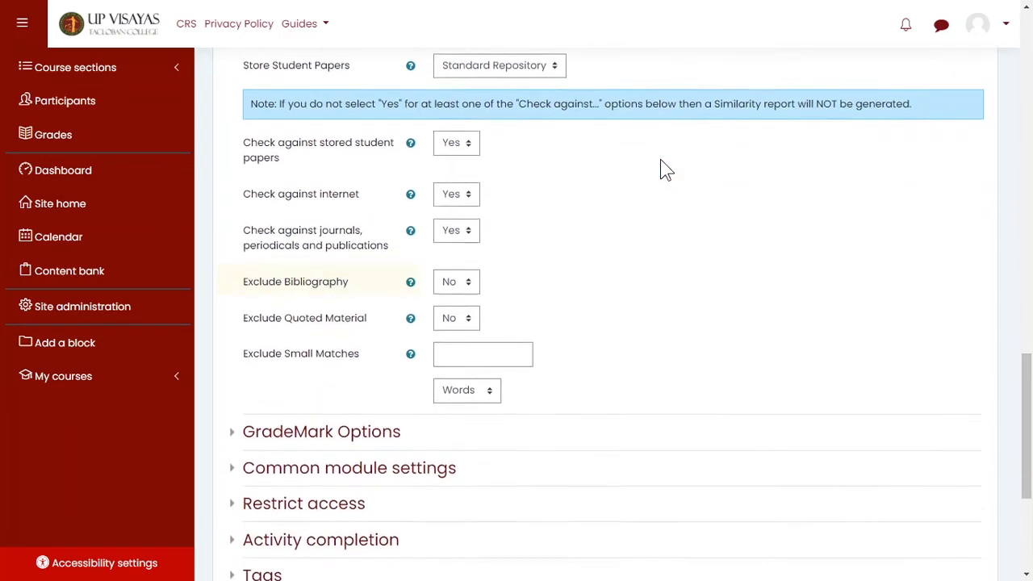
{"action": "scroll", "coordinate": [660, 170], "scroll_direction": "down", "scroll_amount": 2}
{"action": "left_click", "coordinate": [394, 282]}
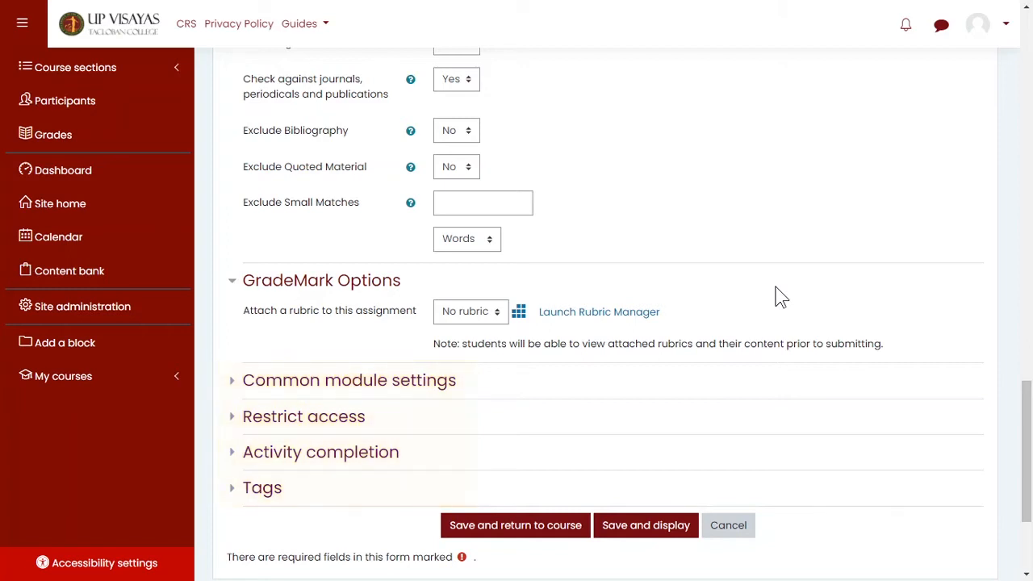
{"action": "left_click", "coordinate": [658, 532]}
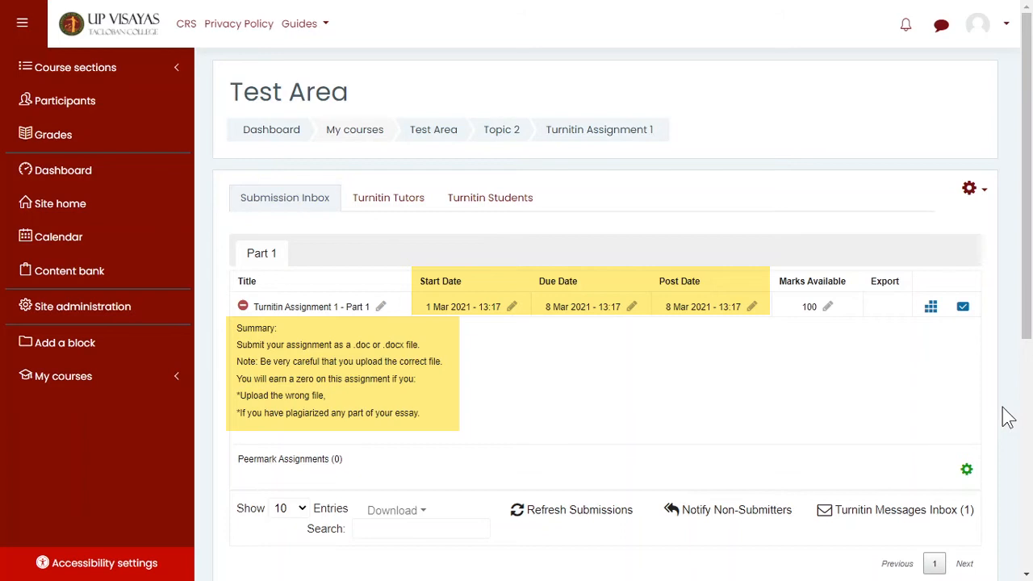
Step: Open the "Berry" submission of the Sample Turnitin Assignment for grading in Feedback Studio
{"action": "scroll", "coordinate": [1008, 417], "scroll_direction": "down", "scroll_amount": 3}
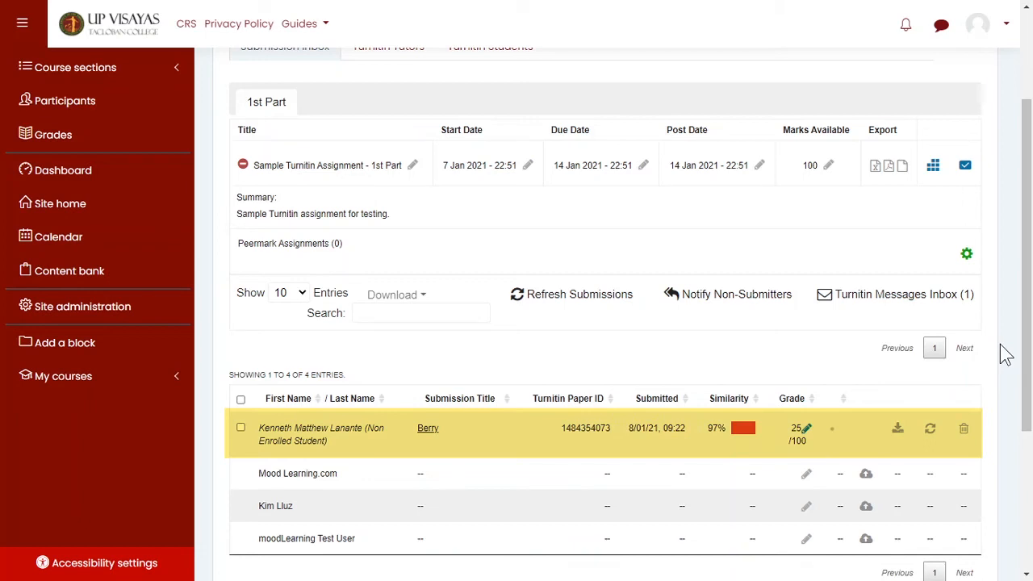
{"action": "left_click", "coordinate": [806, 430]}
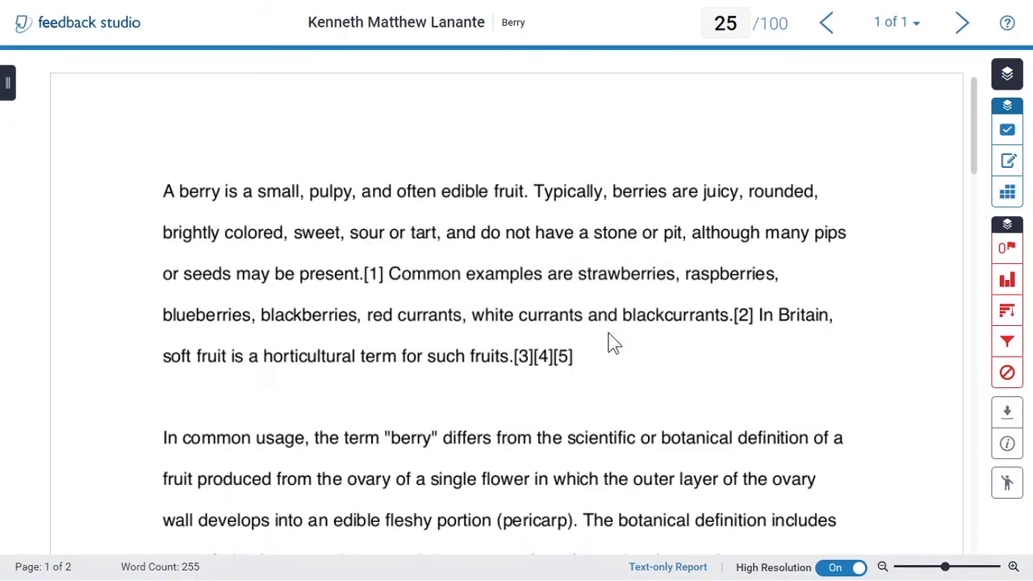
Step: Place a blank comment bubble above the first paragraph of the submitted paper
{"action": "left_click", "coordinate": [589, 376]}
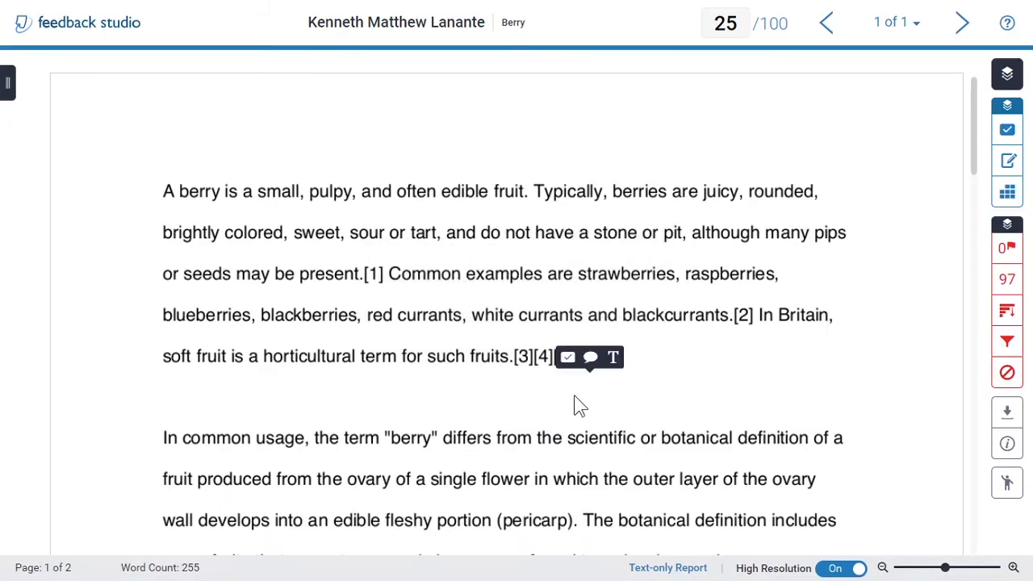
{"action": "left_click", "coordinate": [538, 184]}
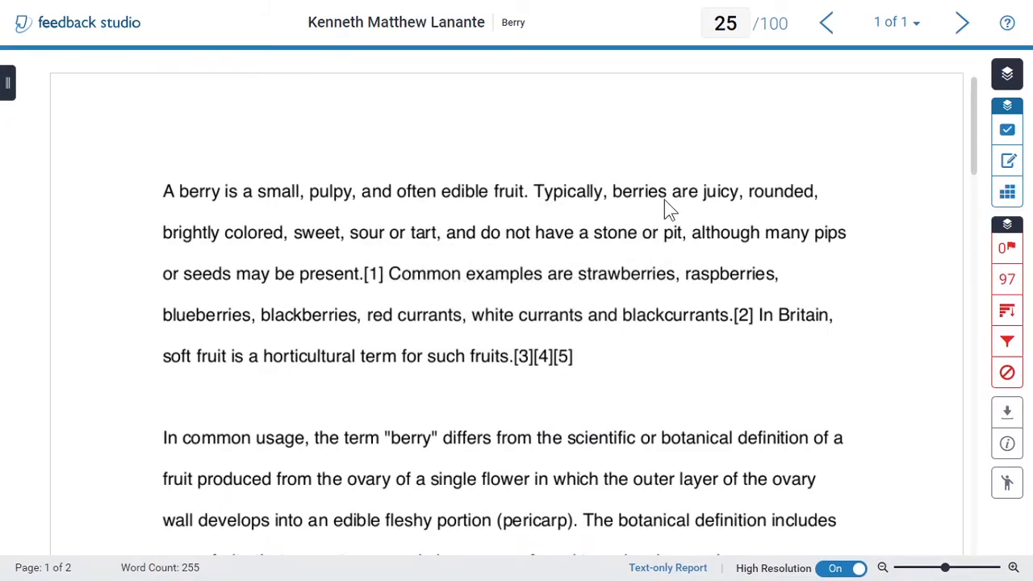
{"action": "left_click", "coordinate": [623, 143]}
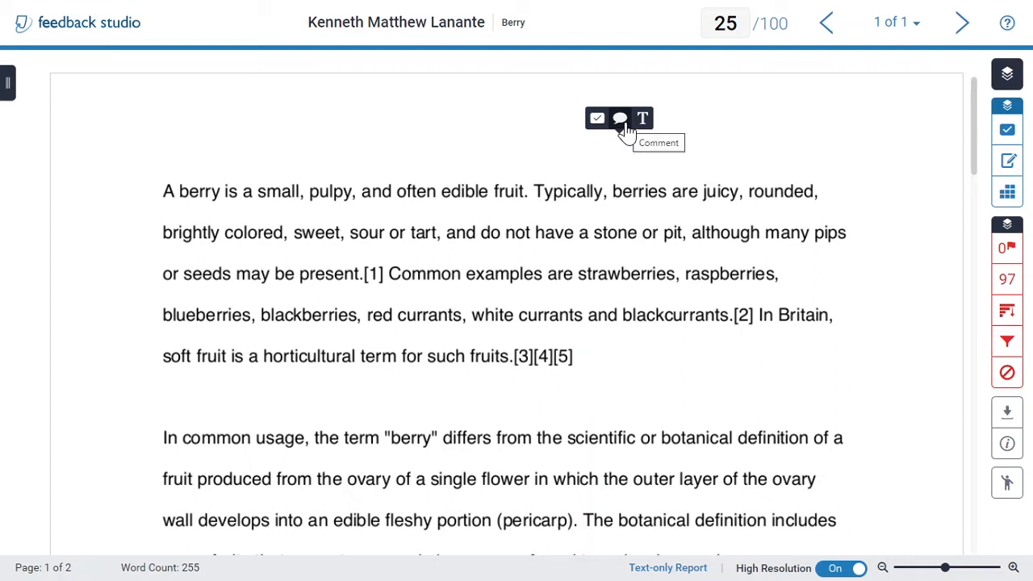
{"action": "left_click", "coordinate": [621, 121]}
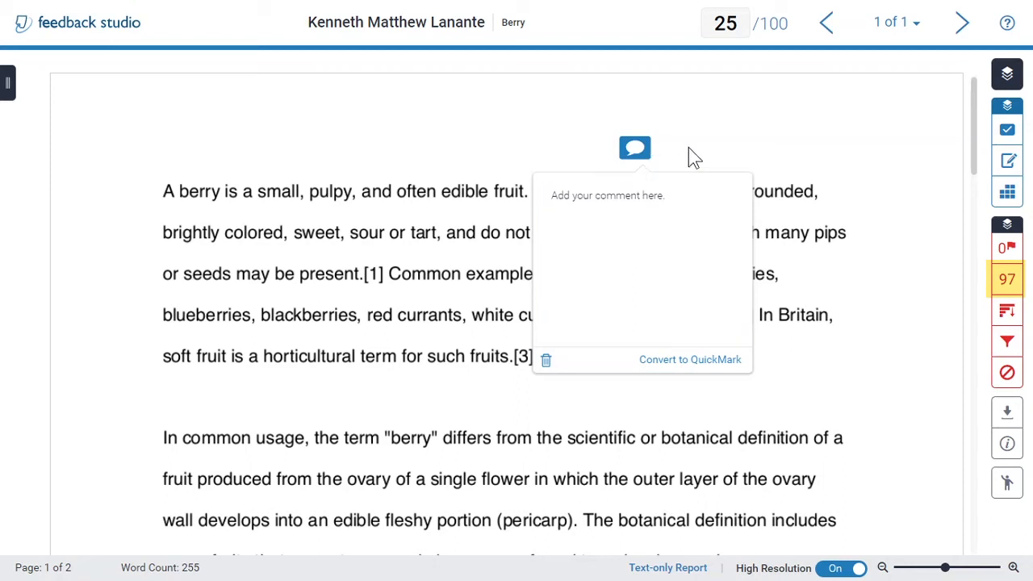
{"action": "left_click", "coordinate": [810, 388]}
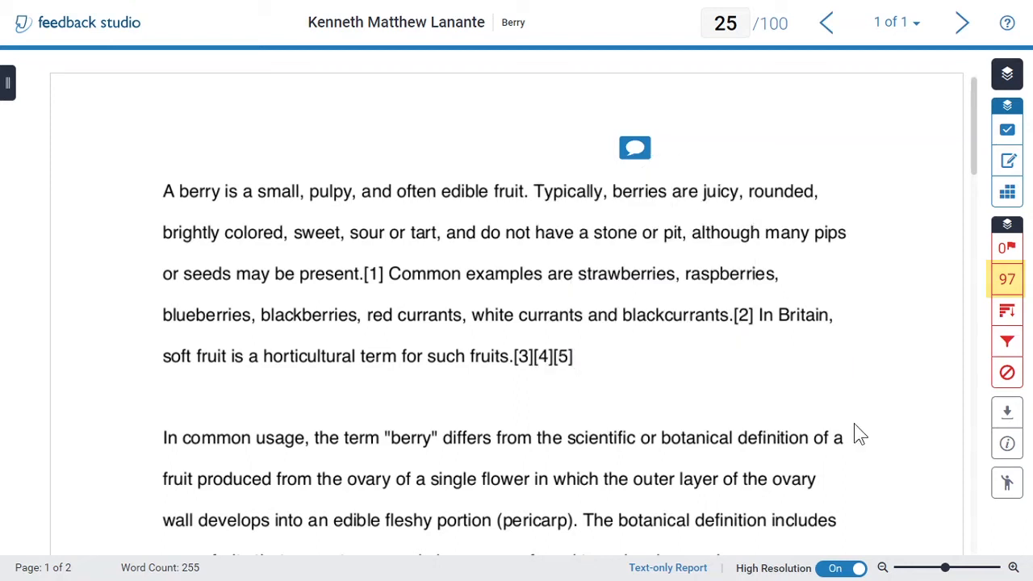
Step: Examine the paper's similarity match overview and the sources that match its text
{"action": "left_click", "coordinate": [1008, 281]}
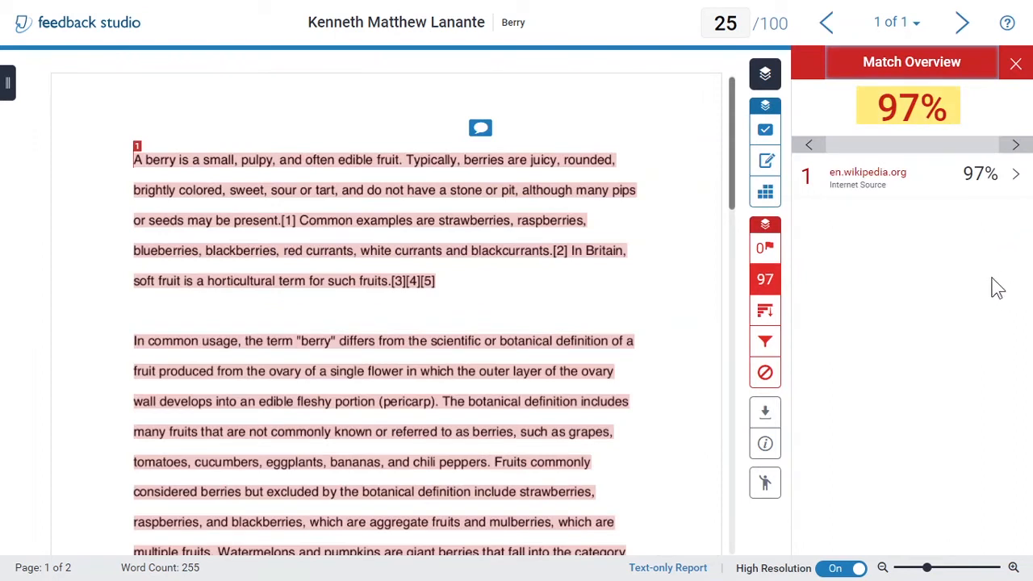
{"action": "left_click", "coordinate": [1001, 184]}
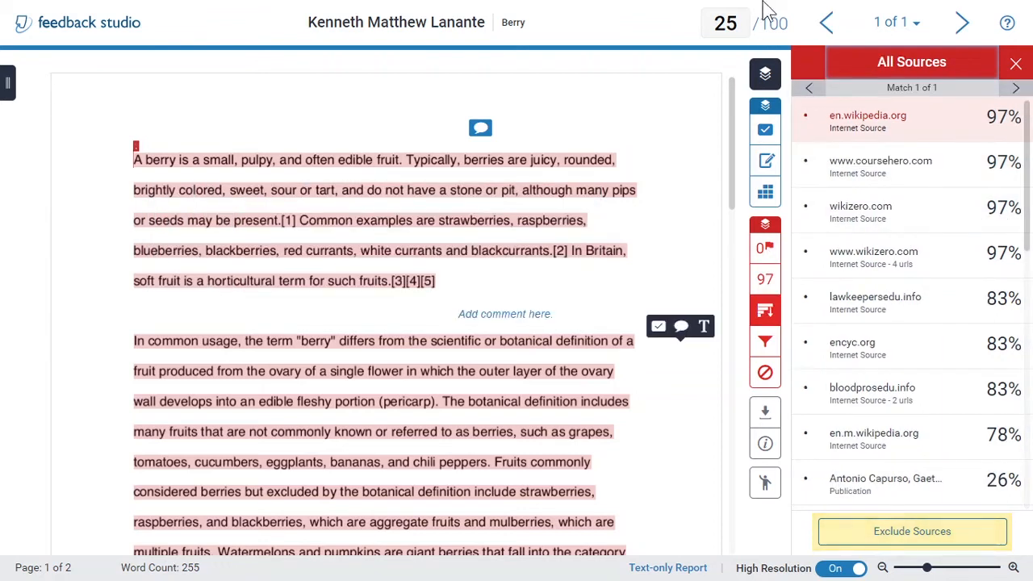
Step: Enter 25 out of 100 as the grade for the submitted paper
{"action": "left_click", "coordinate": [741, 26]}
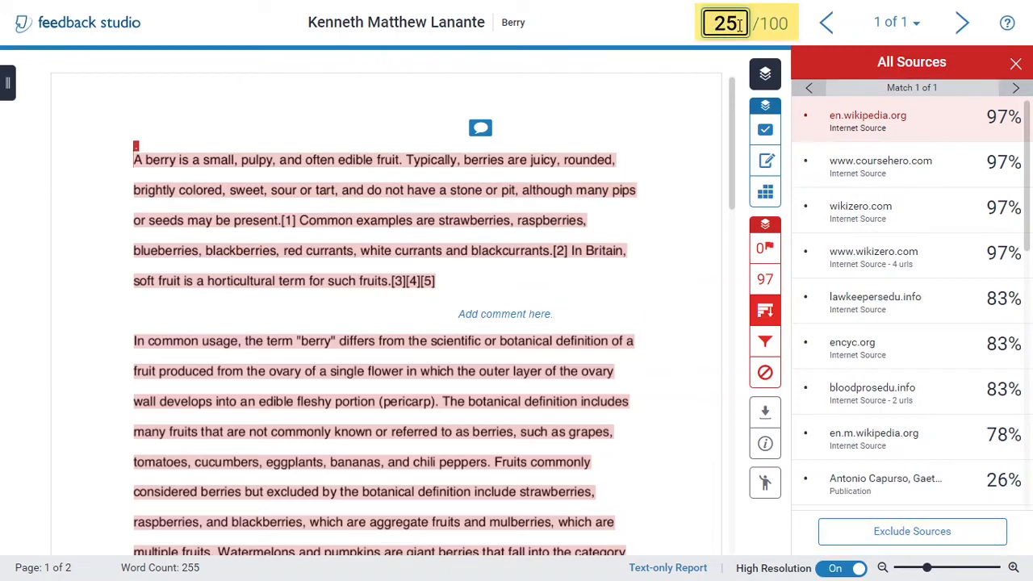
{"action": "key", "text": "BackSpace"}
{"action": "key", "text": "BackSpace"}
{"action": "type", "text": "25"}
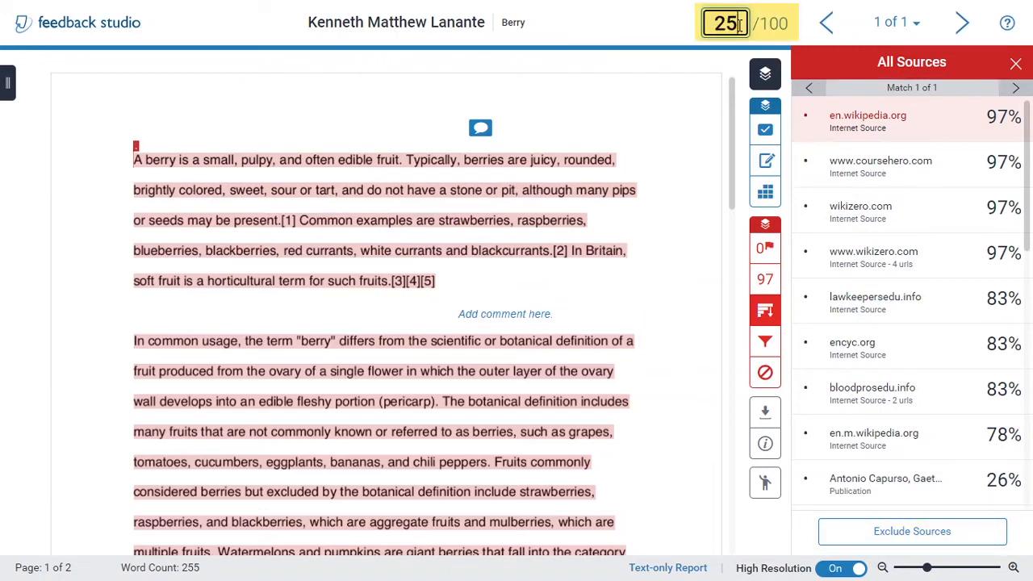
{"action": "left_click", "coordinate": [652, 82]}
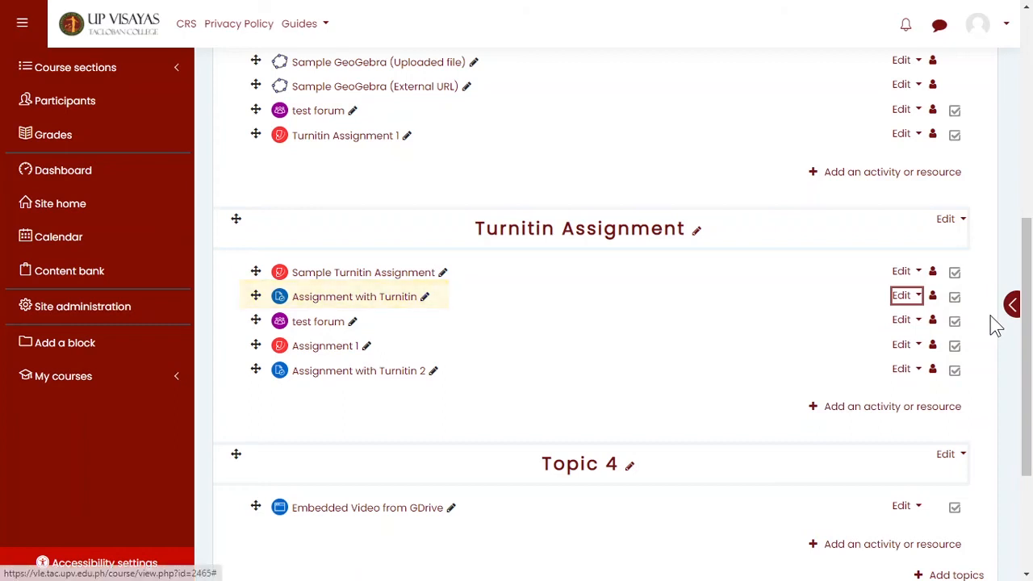
Step: Open the settings of the "Assignment with Turnitin" activity in the Turnitin Assignment section for editing
{"action": "left_click", "coordinate": [906, 296]}
{"action": "left_click", "coordinate": [887, 321]}
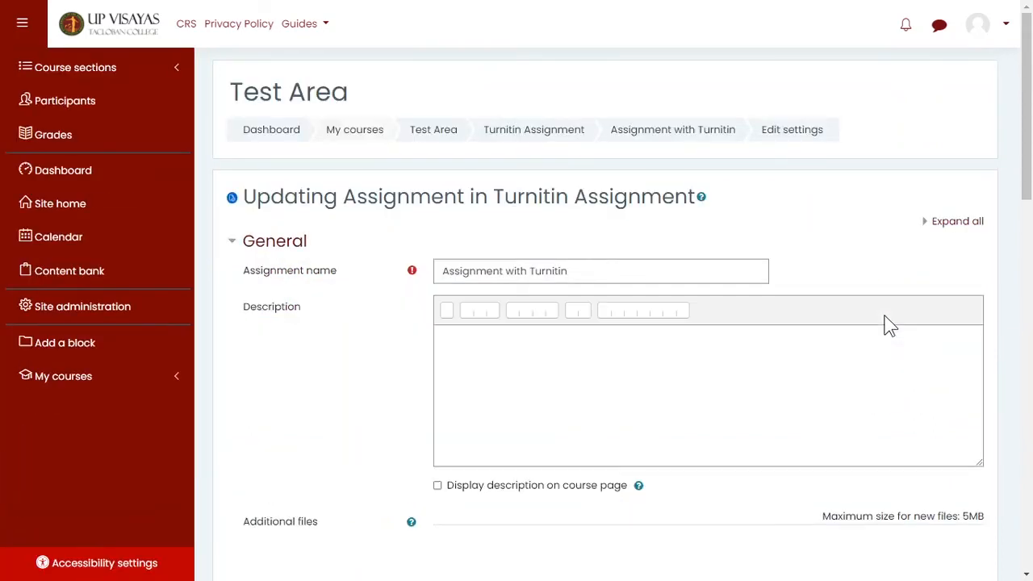
Step: Set Enable Turnitin to Yes in the assignment's Turnitin plagiarism plugin settings and look through the remaining plugin options
{"action": "scroll", "coordinate": [896, 343], "scroll_direction": "down", "scroll_amount": 8}
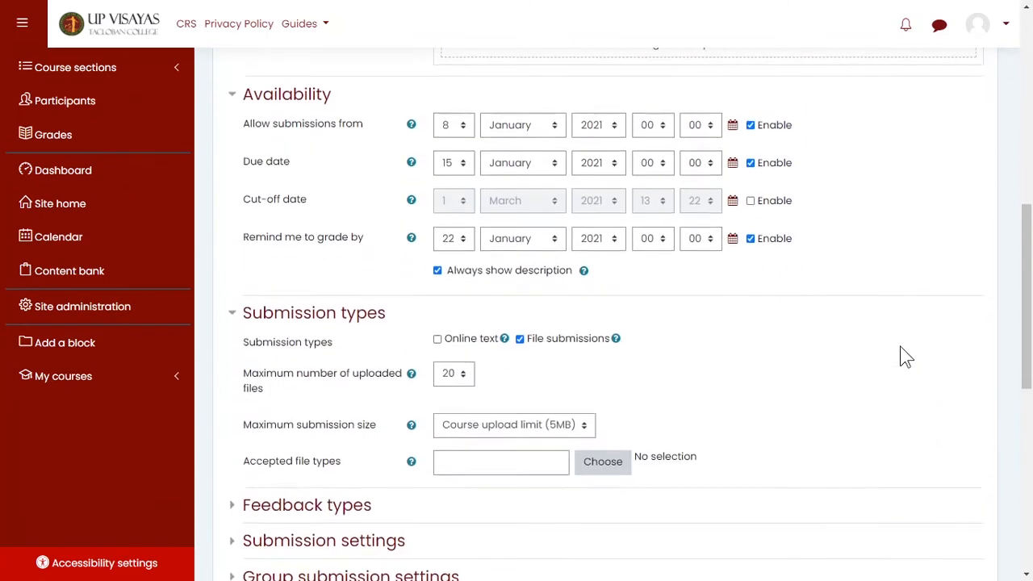
{"action": "scroll", "coordinate": [904, 355], "scroll_direction": "down", "scroll_amount": 6}
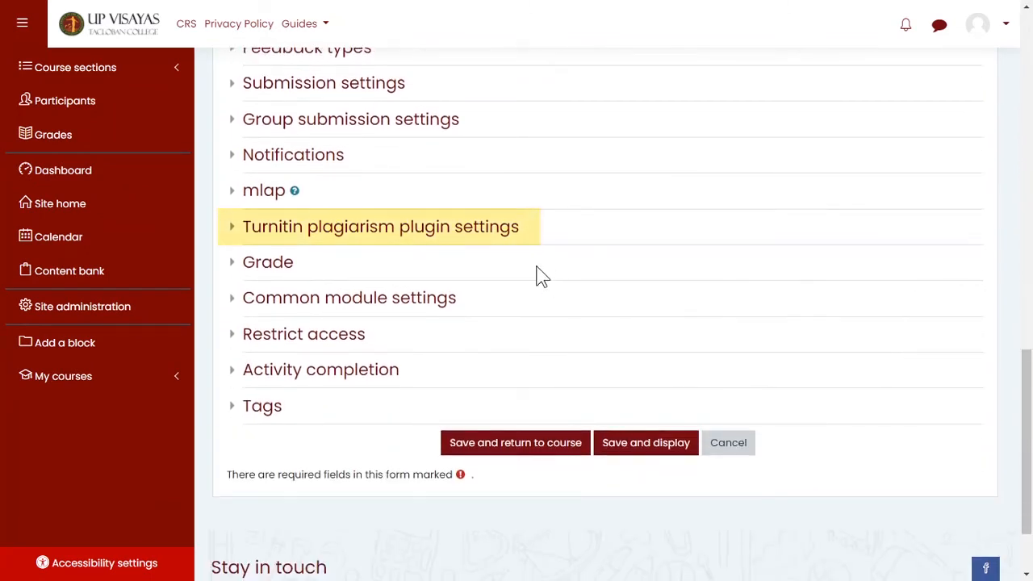
{"action": "left_click", "coordinate": [509, 232]}
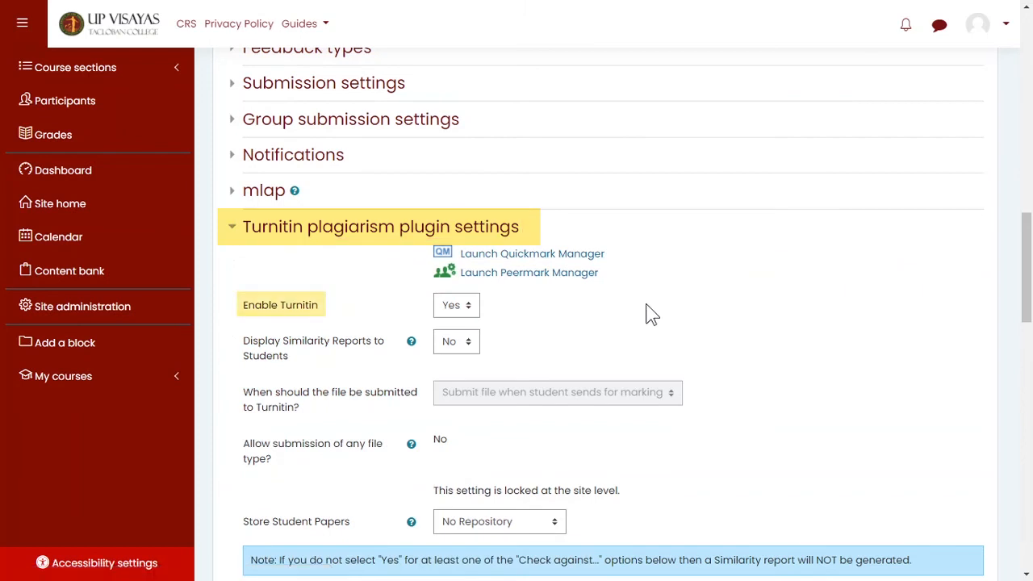
{"action": "left_click", "coordinate": [464, 305]}
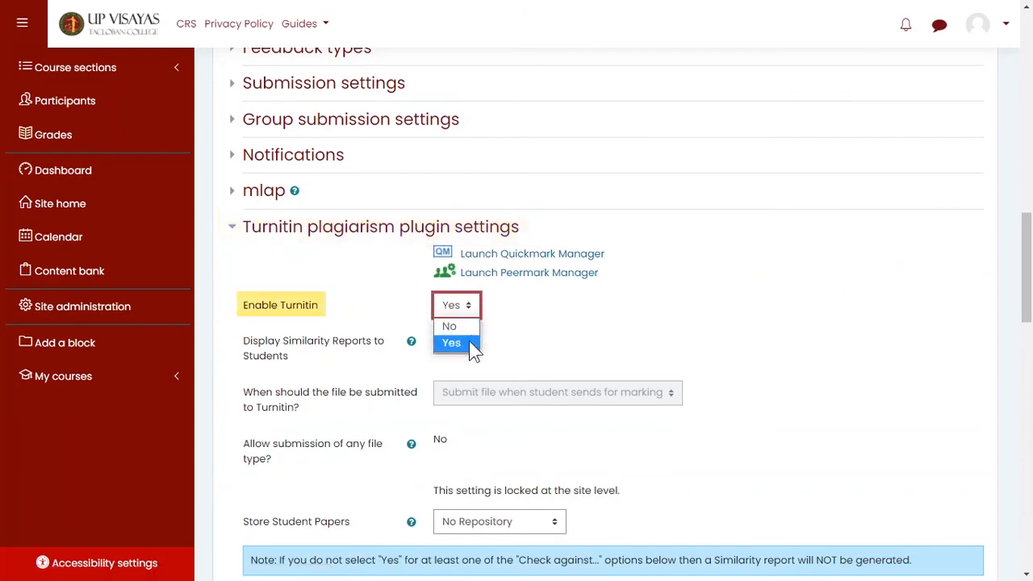
{"action": "left_click", "coordinate": [454, 343]}
{"action": "scroll", "coordinate": [617, 337], "scroll_direction": "down", "scroll_amount": 15}
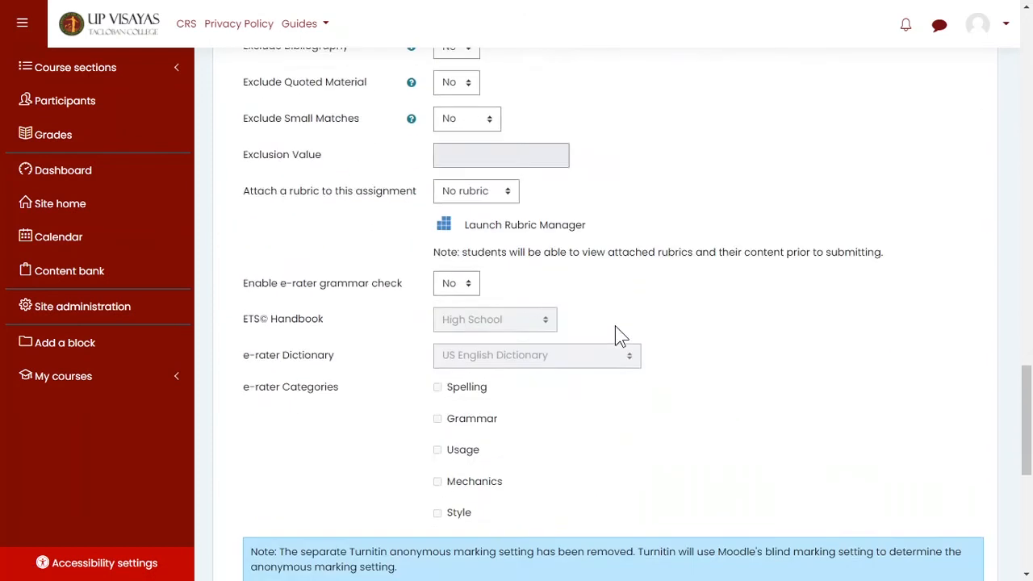
{"action": "left_click", "coordinate": [621, 339]}
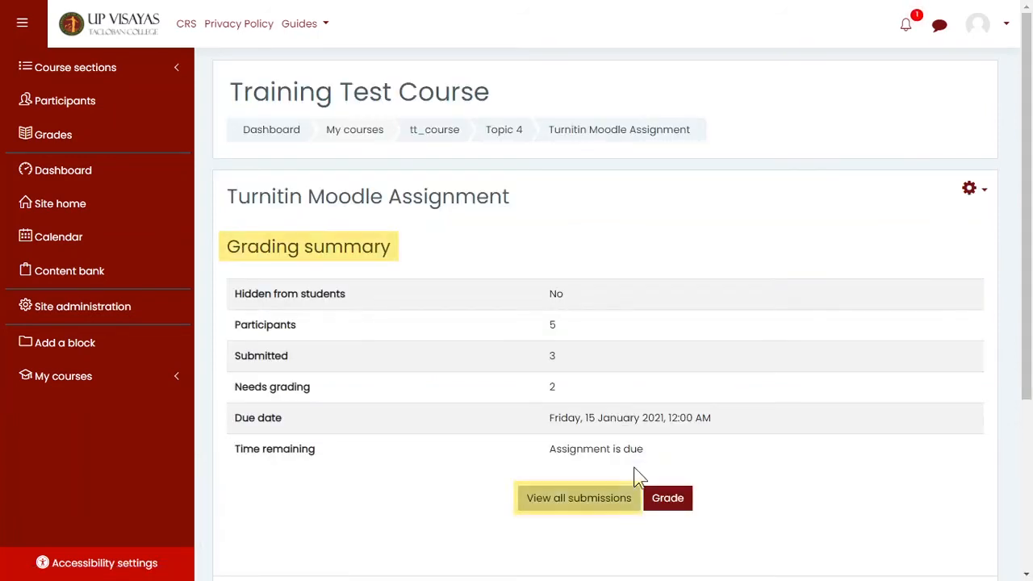
Step: Open all submissions of the Turnitin Moodle Assignment and view the CMSC 121 WEEK 4 Study Guide paper in Feedback Studio
{"action": "left_click", "coordinate": [618, 506]}
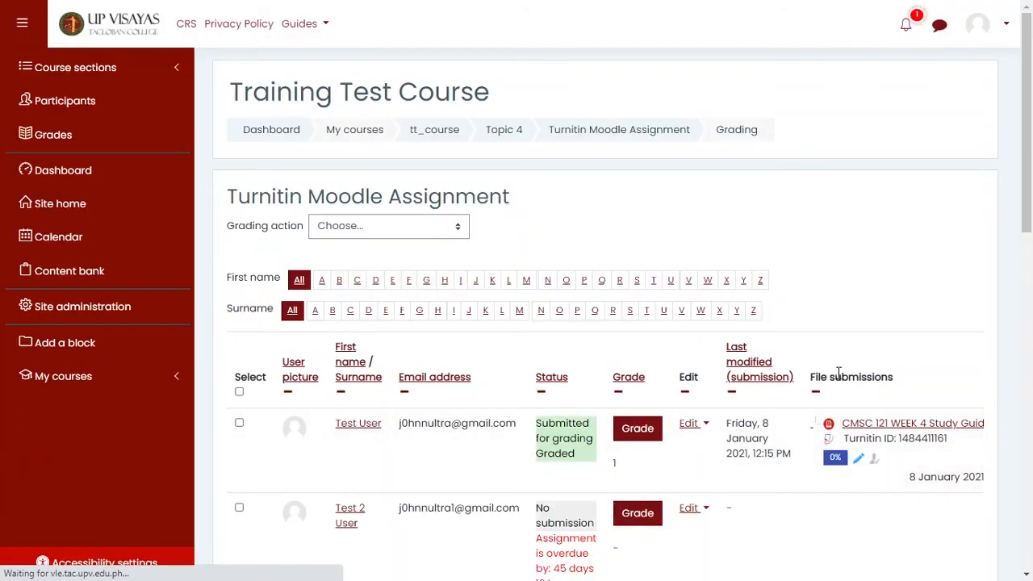
{"action": "scroll", "coordinate": [883, 348], "scroll_direction": "down", "scroll_amount": 4}
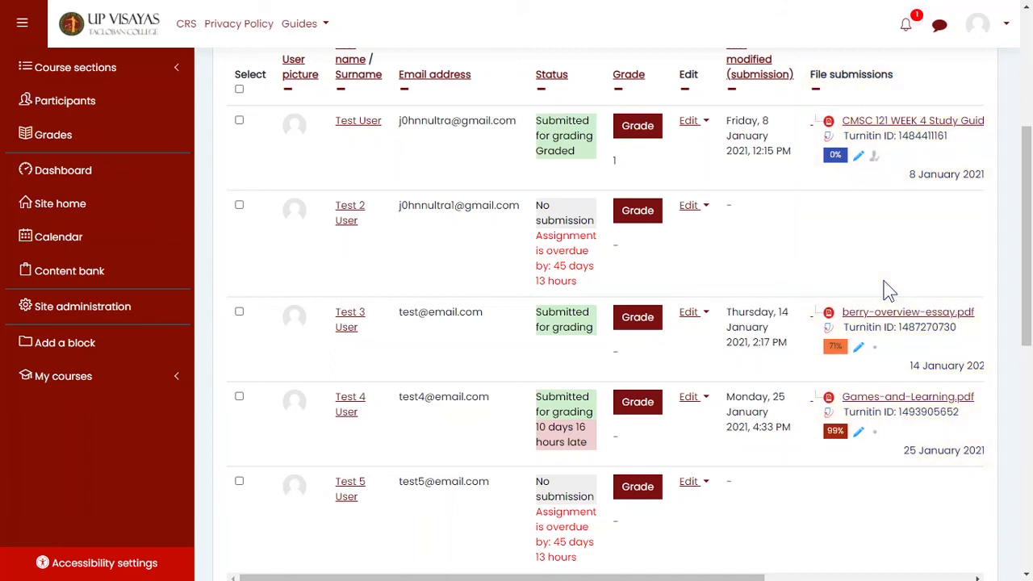
{"action": "left_click", "coordinate": [859, 161]}
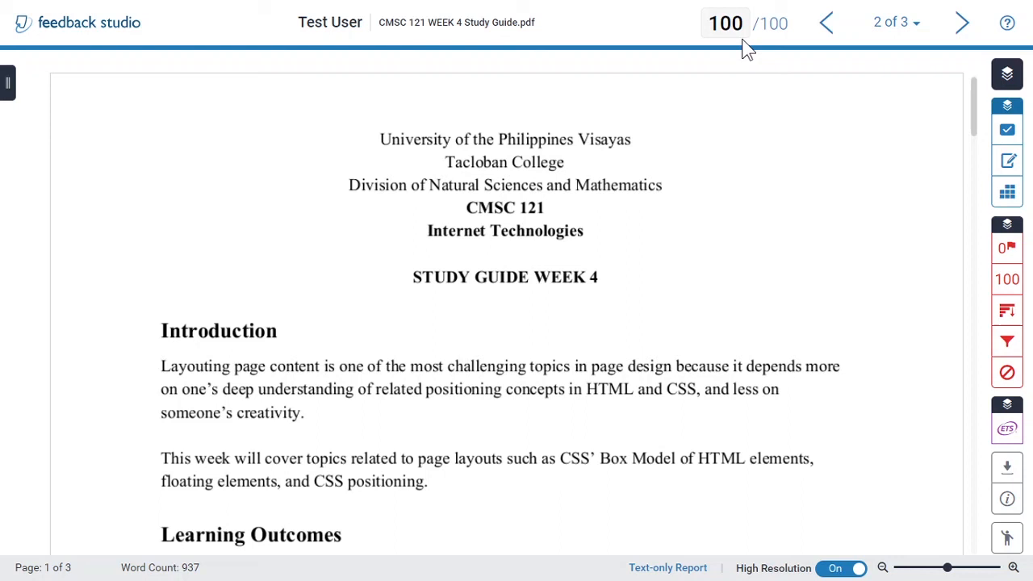
{"action": "scroll", "coordinate": [826, 249], "scroll_direction": "down", "scroll_amount": 1}
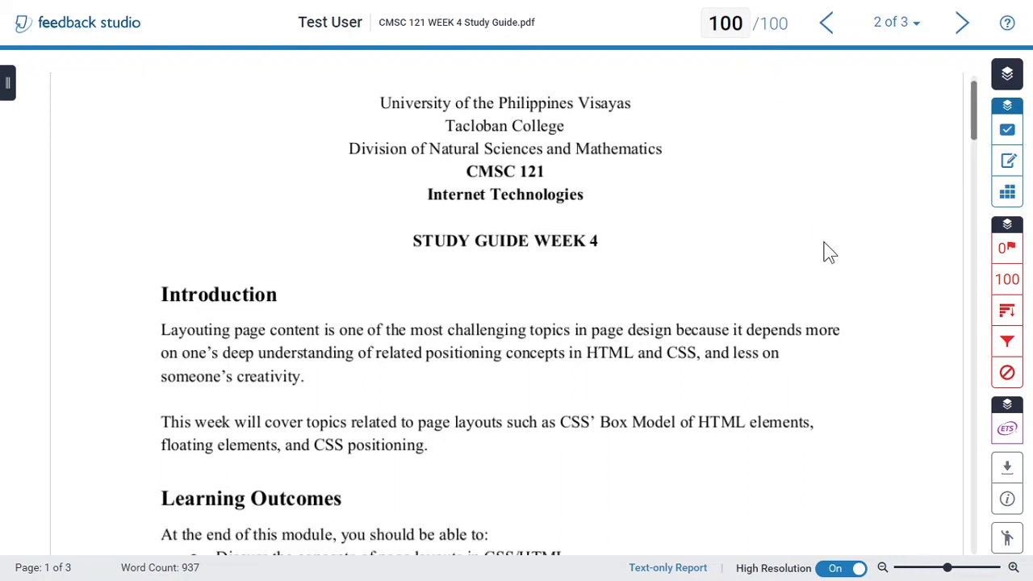
{"action": "left_click", "coordinate": [1007, 279]}
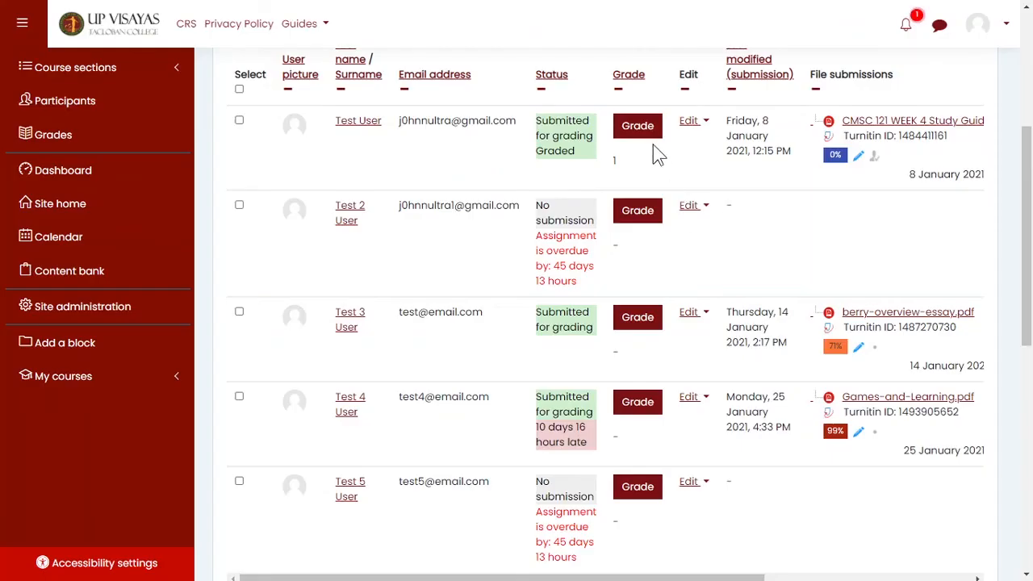
Step: Open the CMSC 121 WEEK 4 Study Guide submission for grading and place the comment "Add your comment here..." beside the "STUDY GUIDE WEEK 4" heading
{"action": "left_click", "coordinate": [651, 139]}
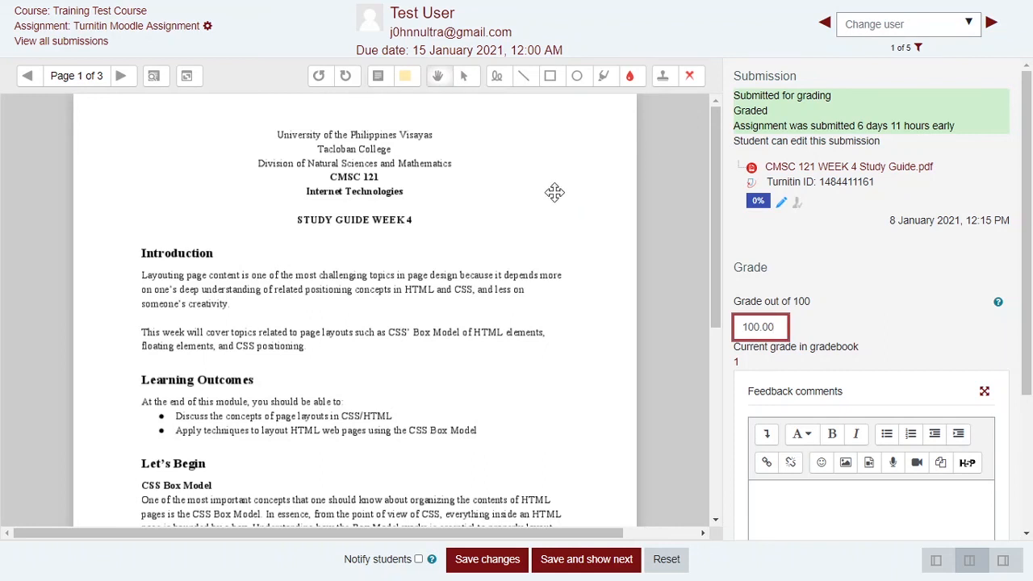
{"action": "left_click", "coordinate": [379, 77]}
{"action": "left_click_drag", "start_coordinate": [452, 221], "coordinate": [595, 257]}
{"action": "type", "text": "C"}
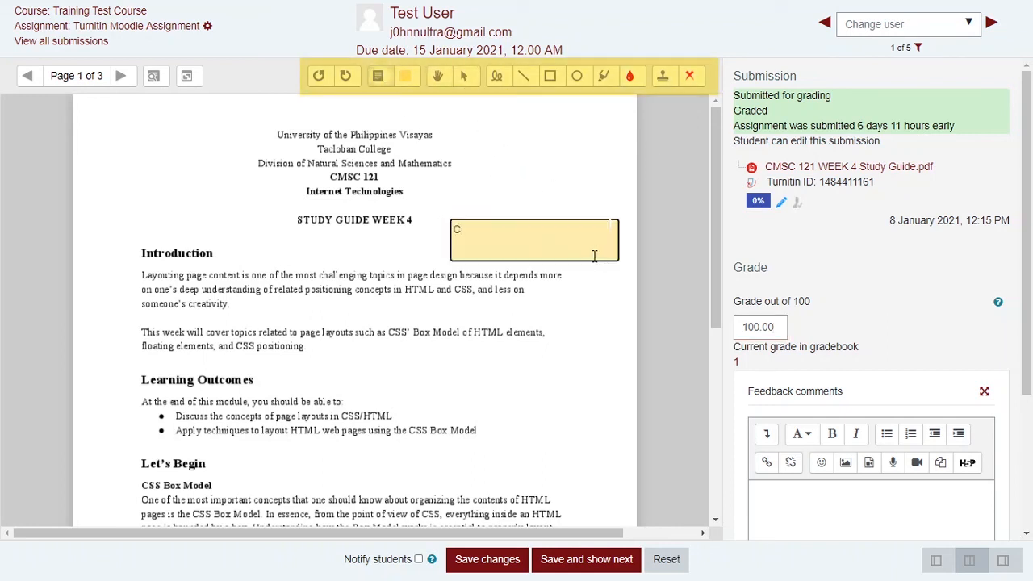
{"action": "key", "text": "BackSpace"}
{"action": "type", "text": "Add your comment here..."}
{"action": "left_click", "coordinate": [634, 240]}
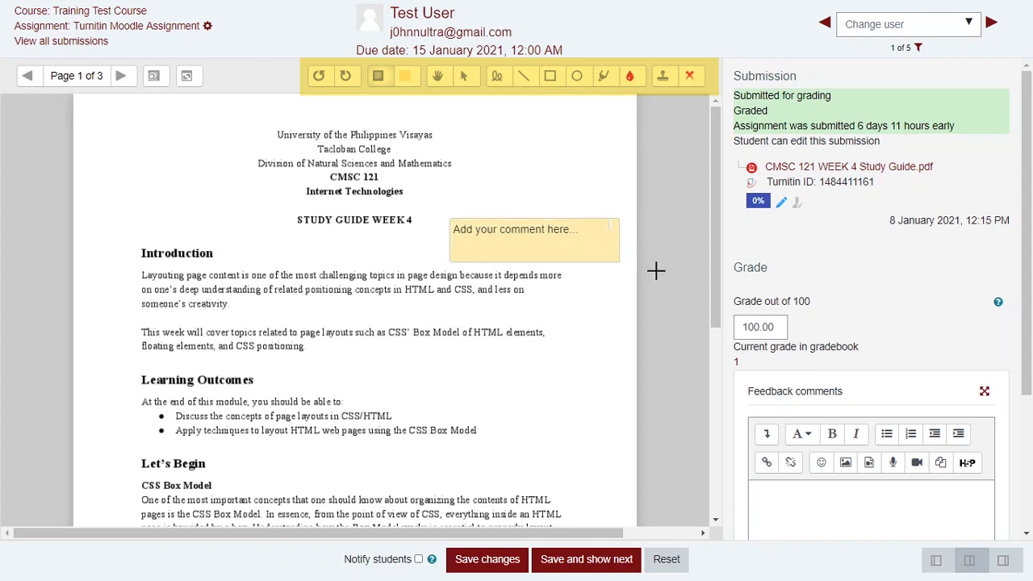